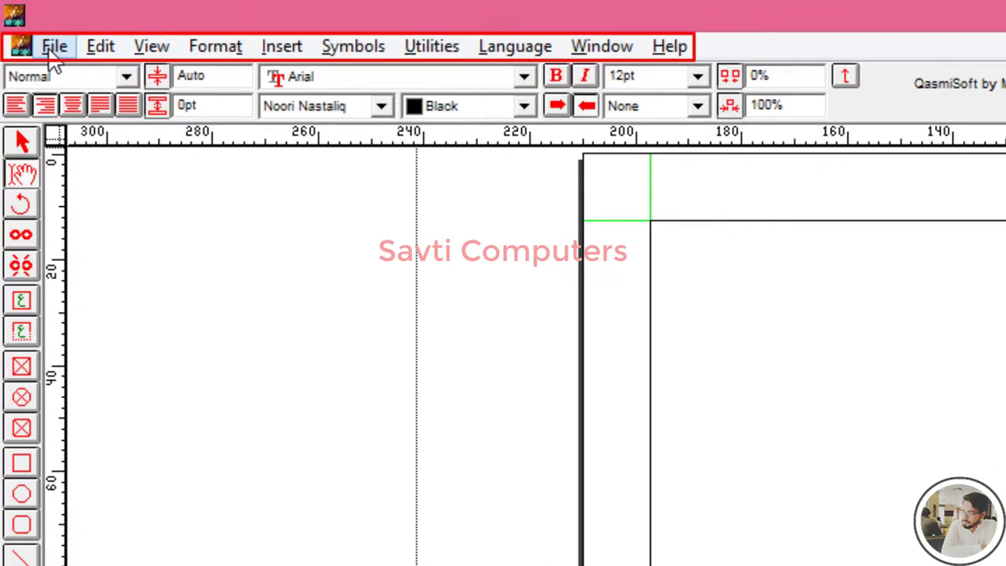
left_click(51, 55)
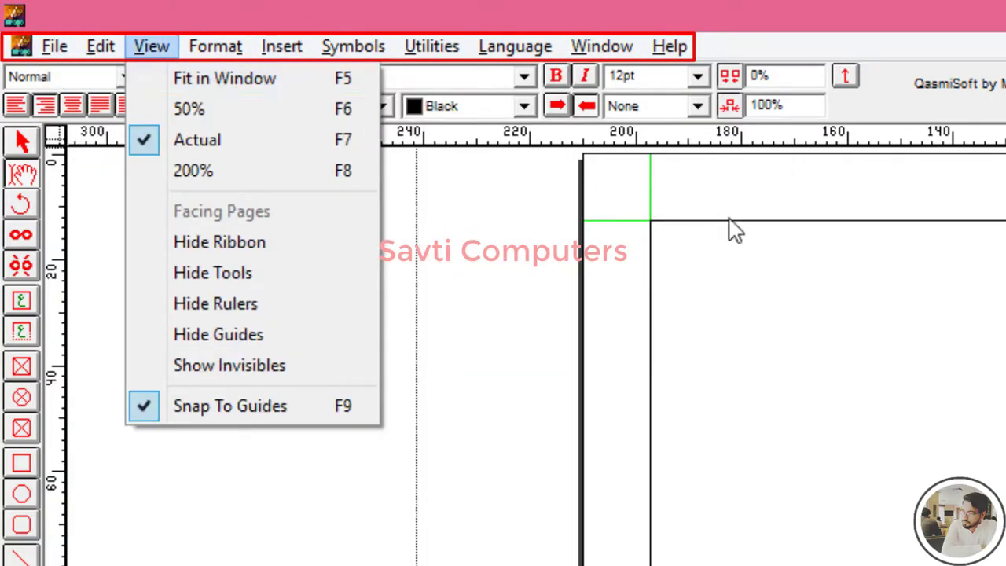
left_click(777, 253)
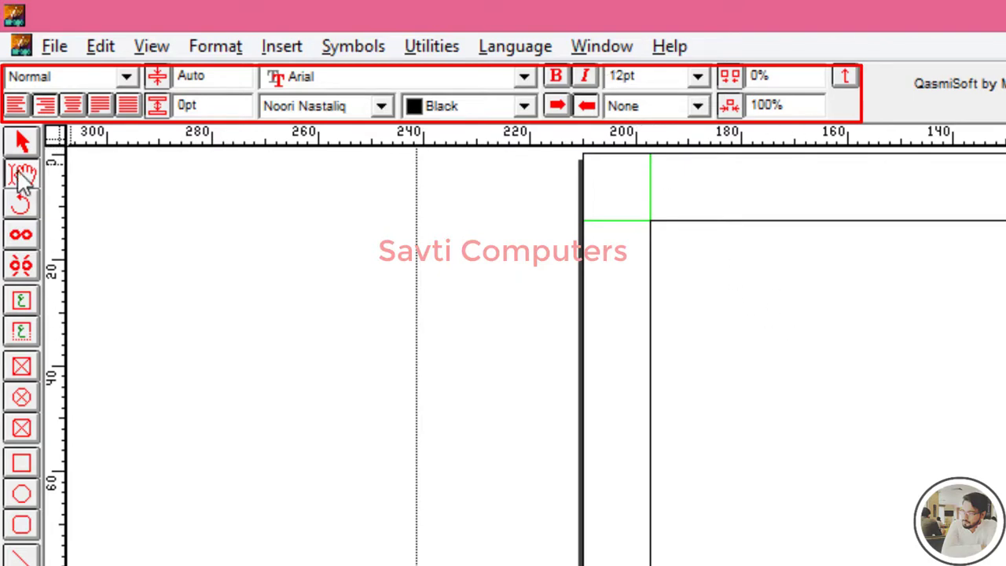
left_click(21, 149)
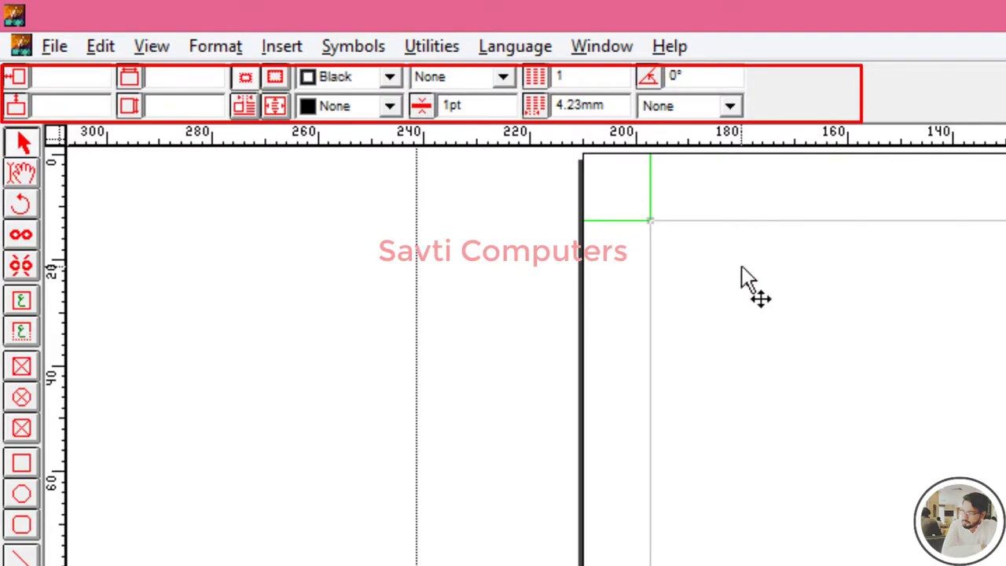
left_click(19, 182)
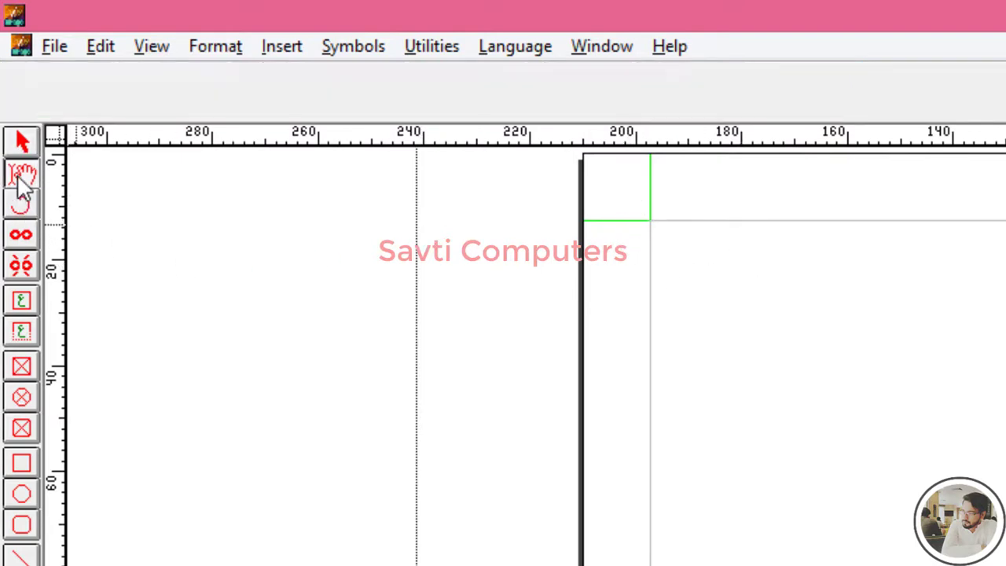
left_click(825, 300)
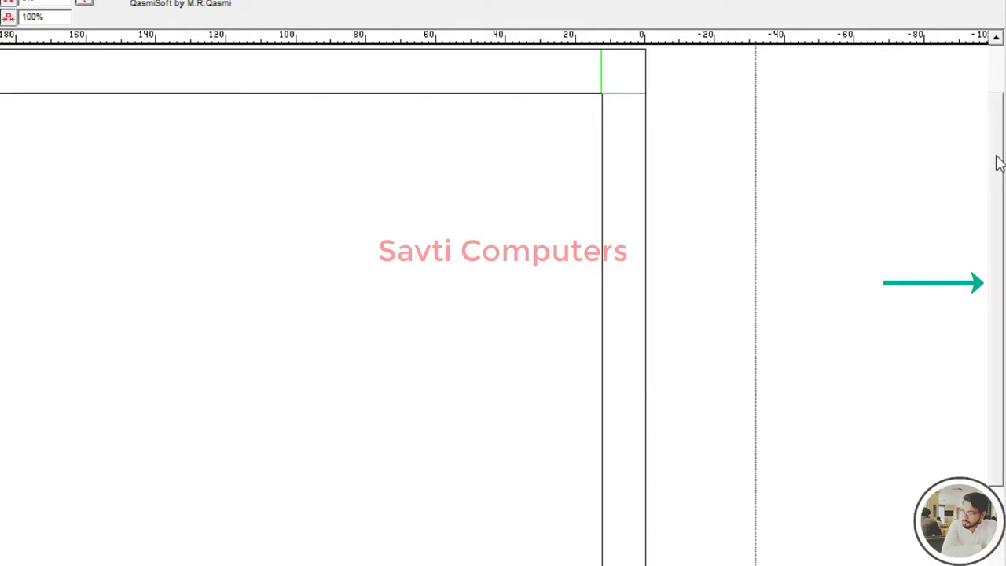
left_click_drag(997, 161, 996, 250)
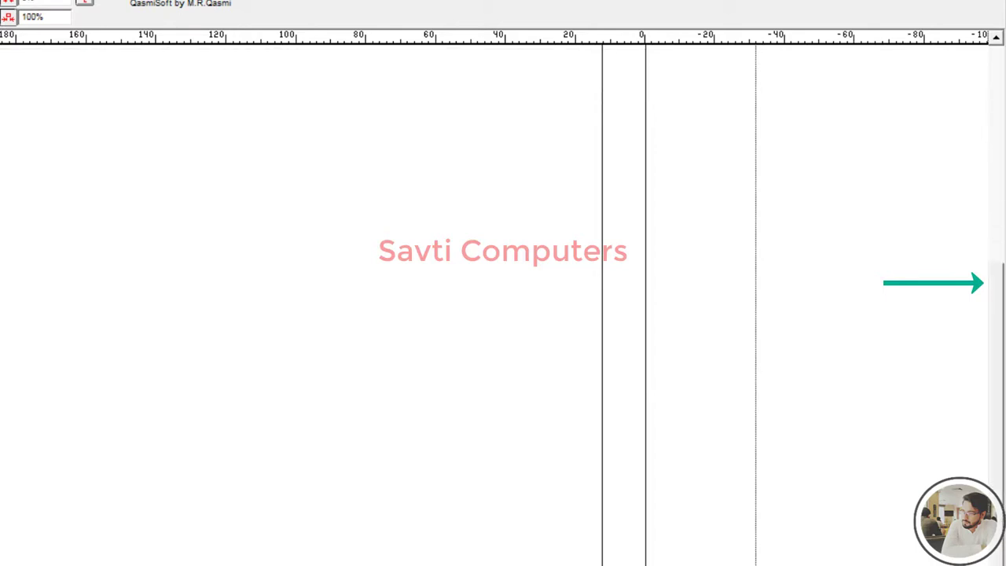
left_click_drag(996, 291, 1001, 69)
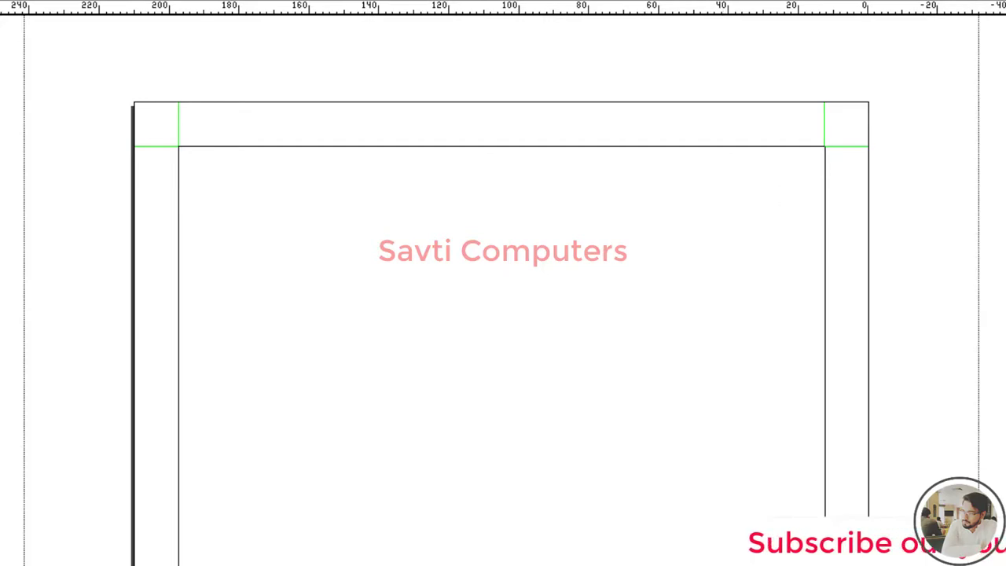
scroll(503, 314, "down", 1)
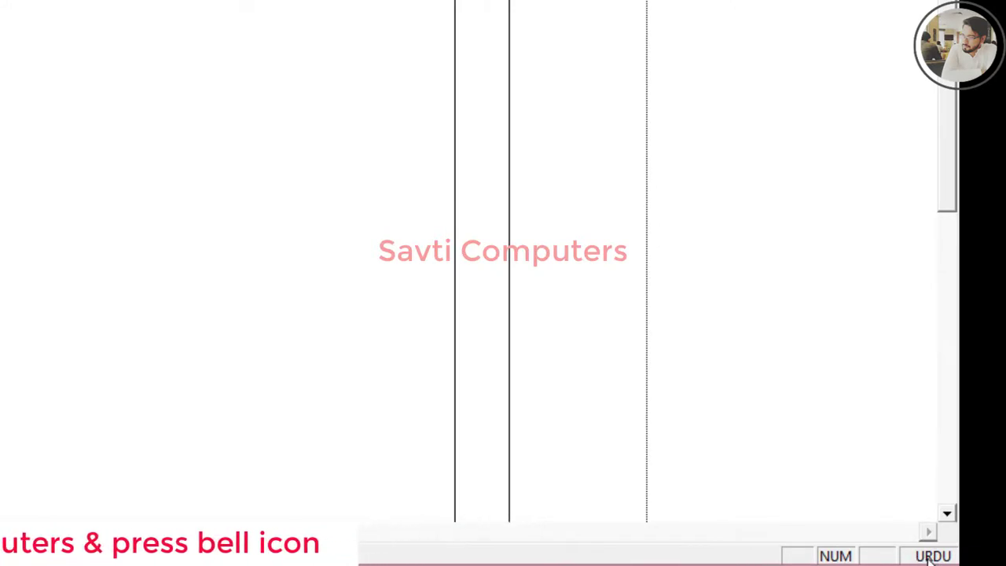
left_click(931, 556)
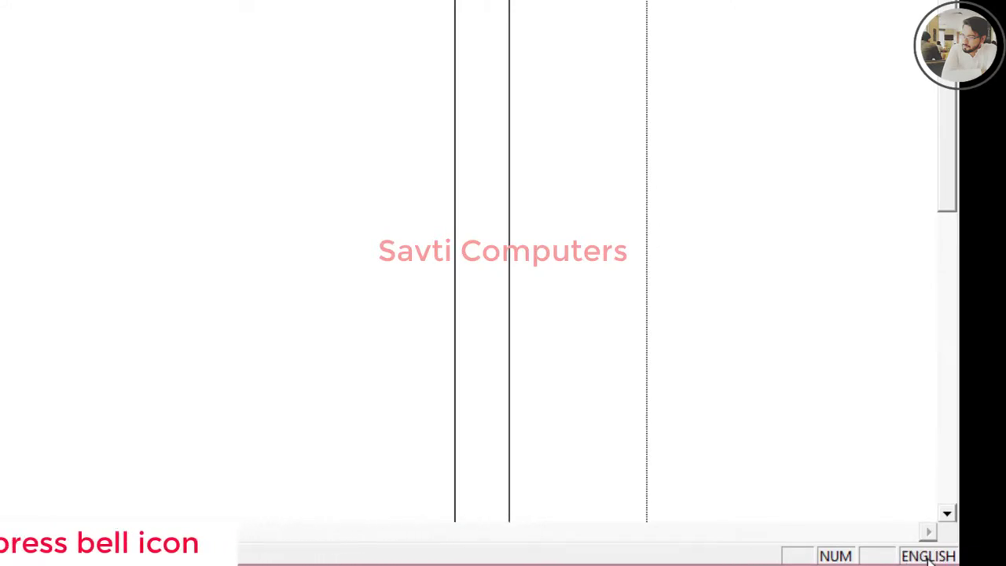
left_click(930, 556)
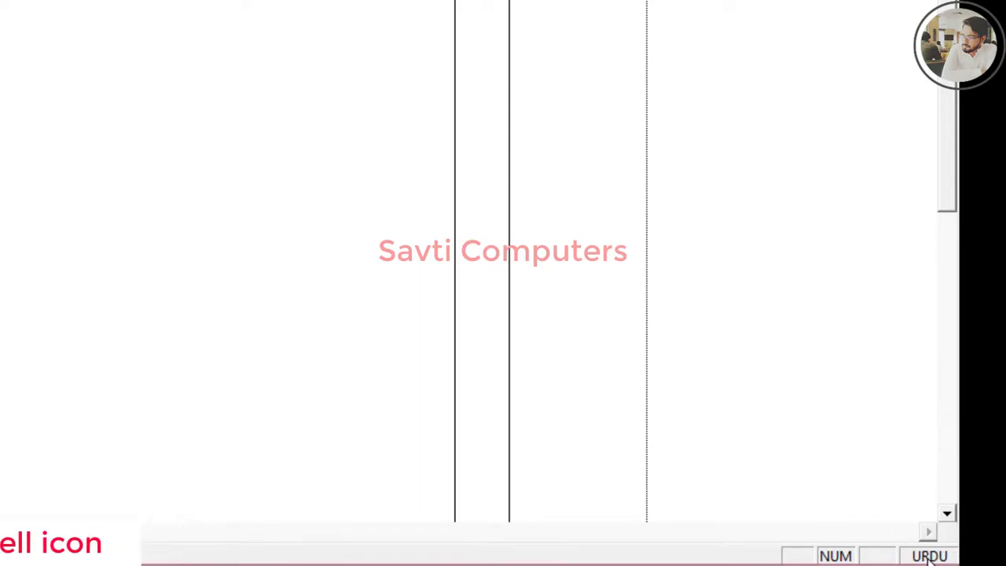